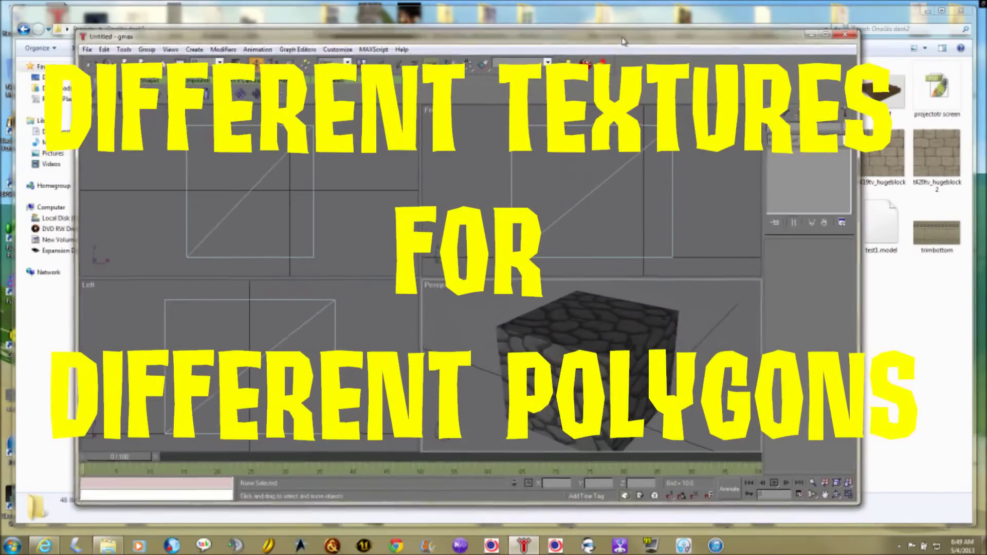
# Maximize the modelling window and create a smaller box beside the stone-textured cube, drawing its base in the Top view
pyautogui.click(825, 34)
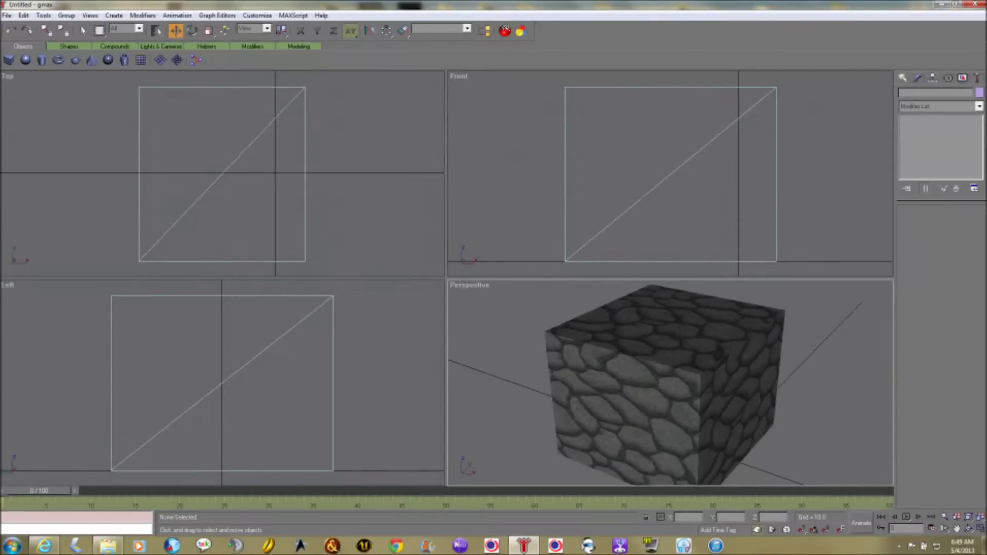
pyautogui.click(903, 78)
pyautogui.click(920, 144)
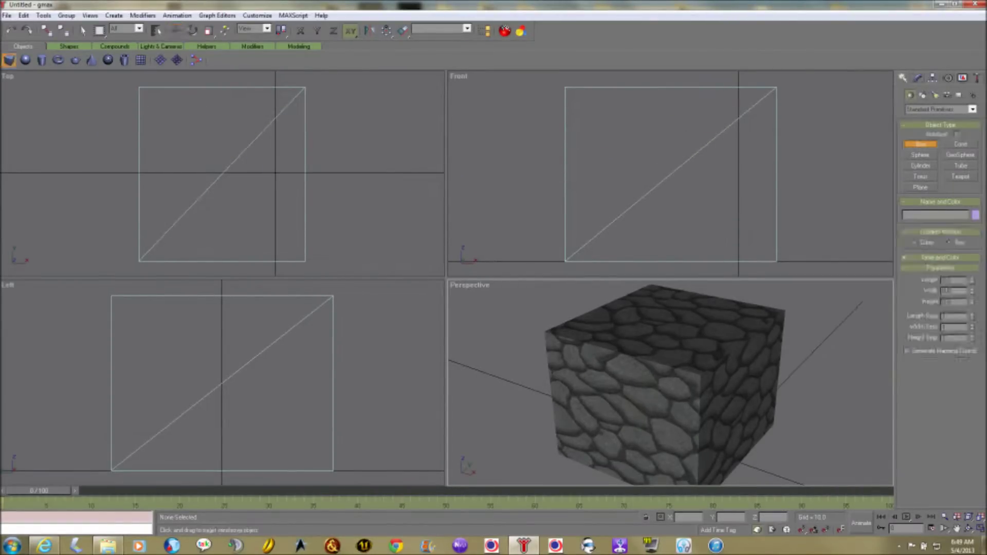
pyautogui.moveTo(326, 158); pyautogui.dragTo(418, 240)
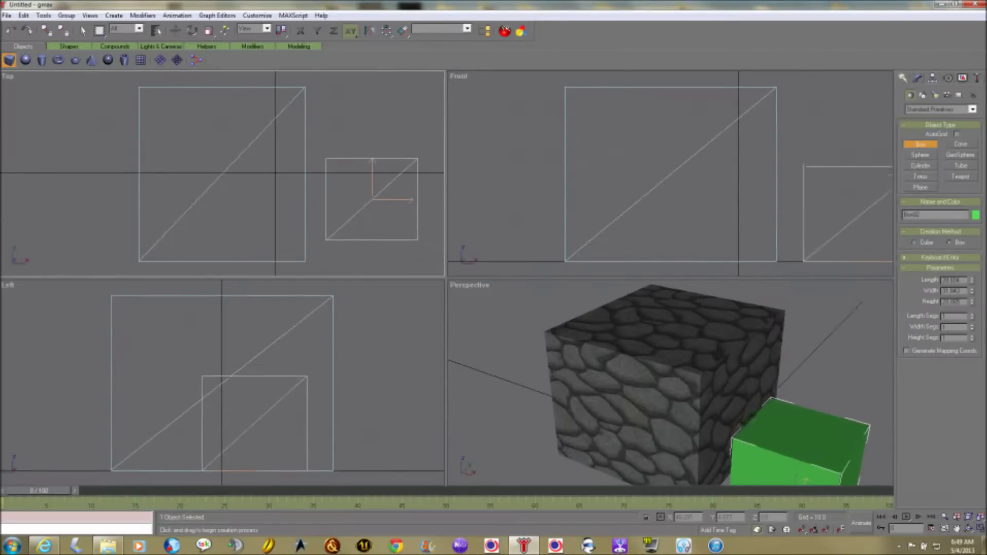
pyautogui.click(417, 173)
pyautogui.moveTo(745, 427)
pyautogui.mouseDown(button='middle')
pyautogui.moveTo(578, 337)
pyautogui.moveTo(667, 366)
pyautogui.mouseUp(button='middle')
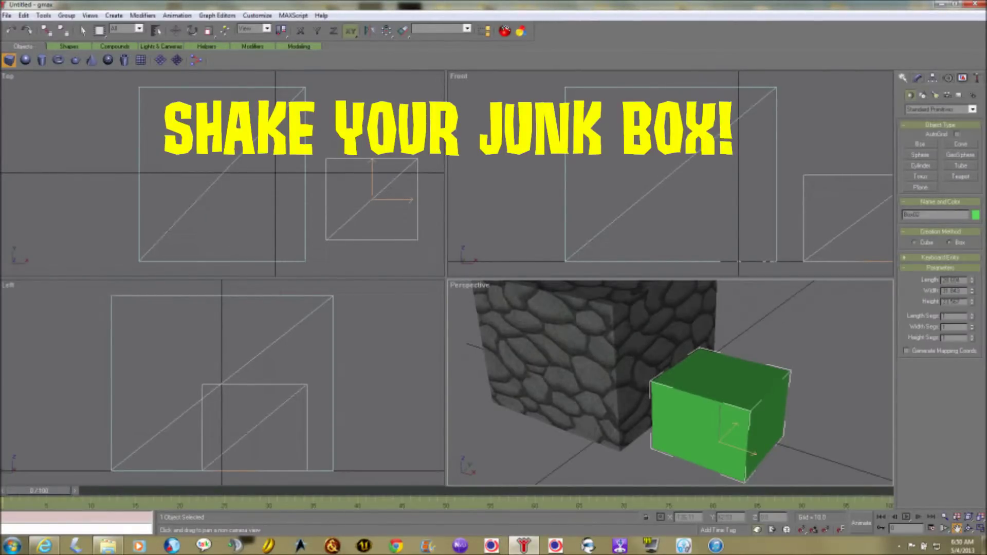
# Convert the new green box to an Editable Mesh
pyautogui.press('w')
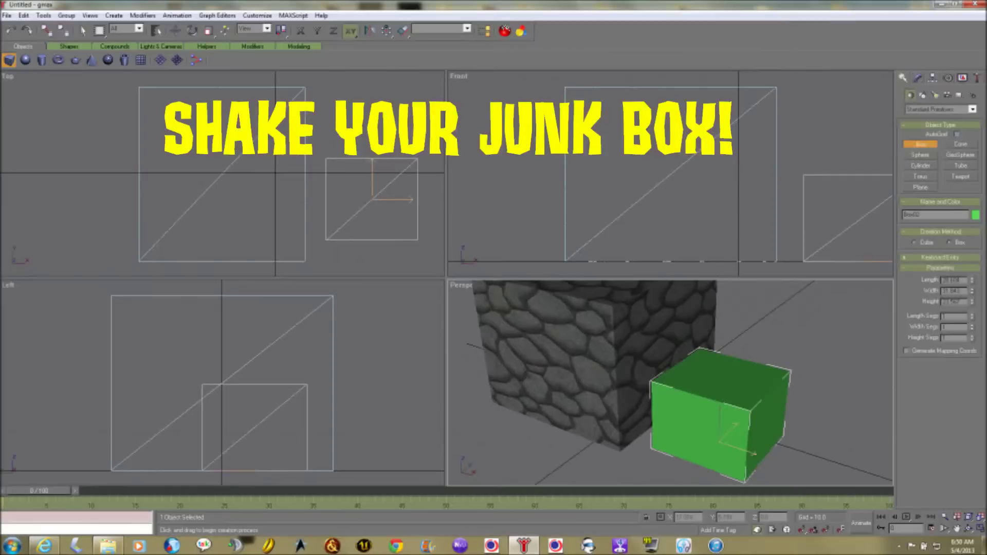
pyautogui.rightClick(693, 401)
pyautogui.moveTo(730, 480)
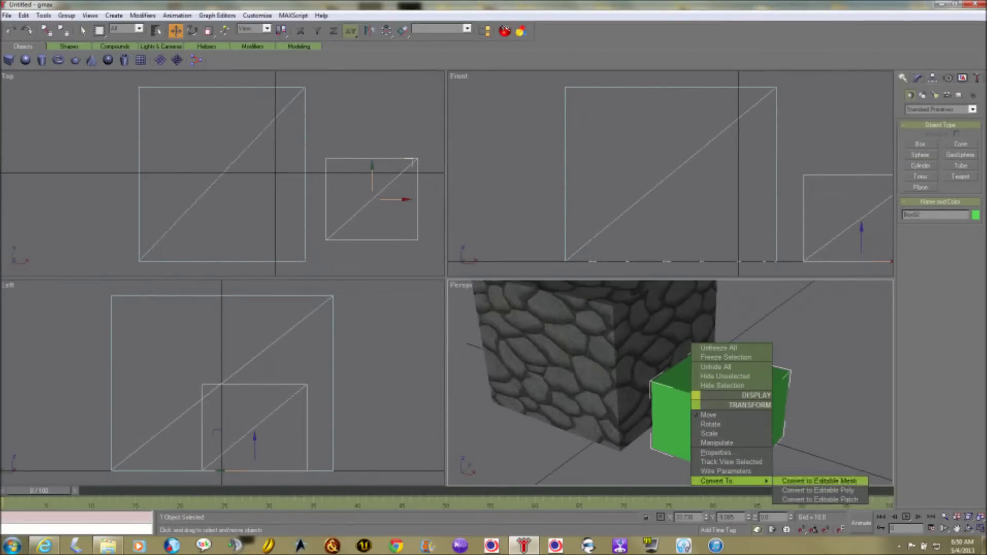
pyautogui.click(819, 480)
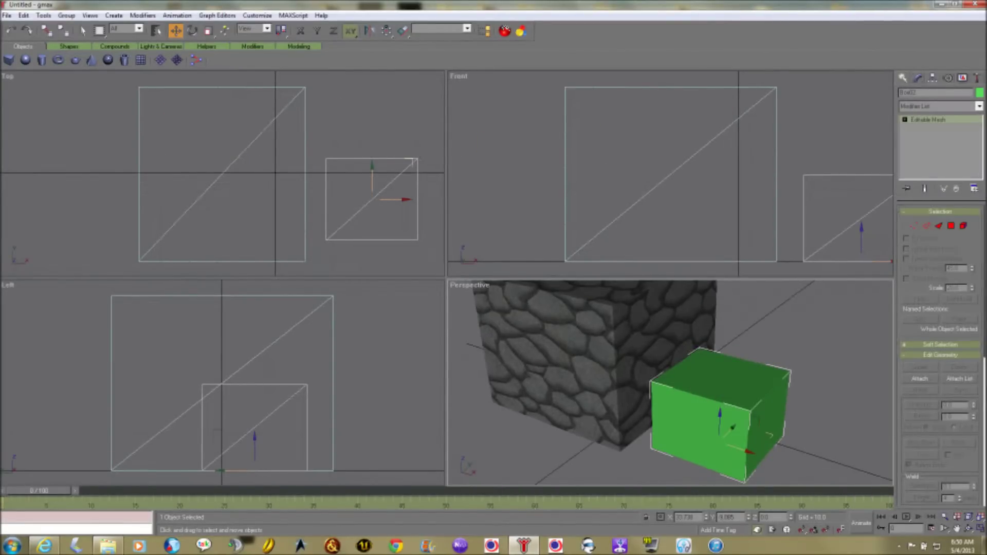
# Add a UVW Map modifier to the green box and set its mapping type to Box
pyautogui.click(978, 106)
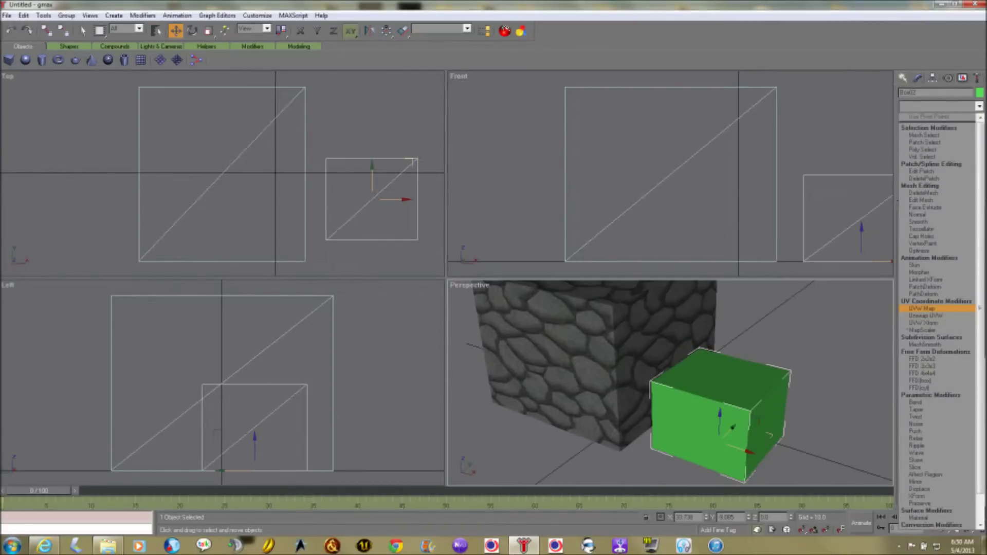
pyautogui.click(922, 309)
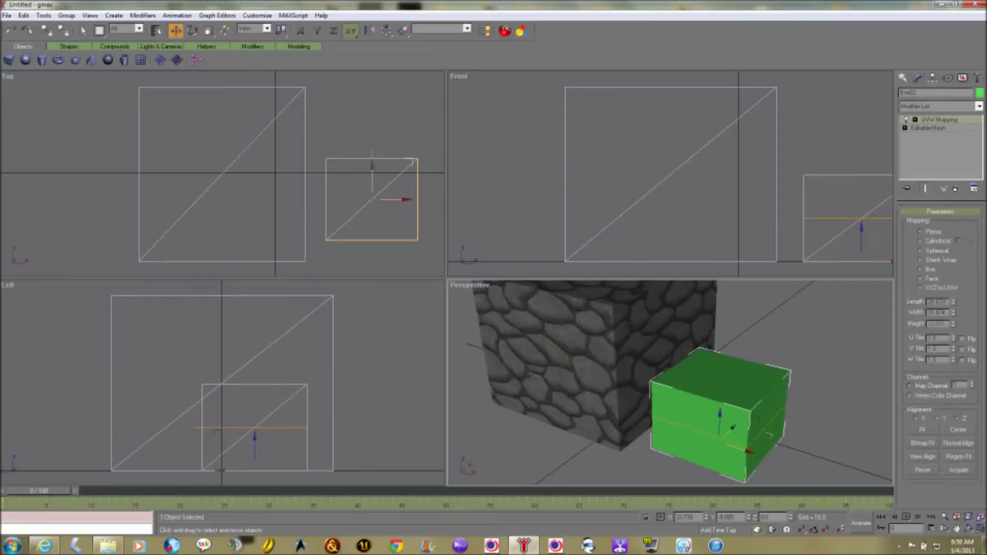
pyautogui.click(920, 269)
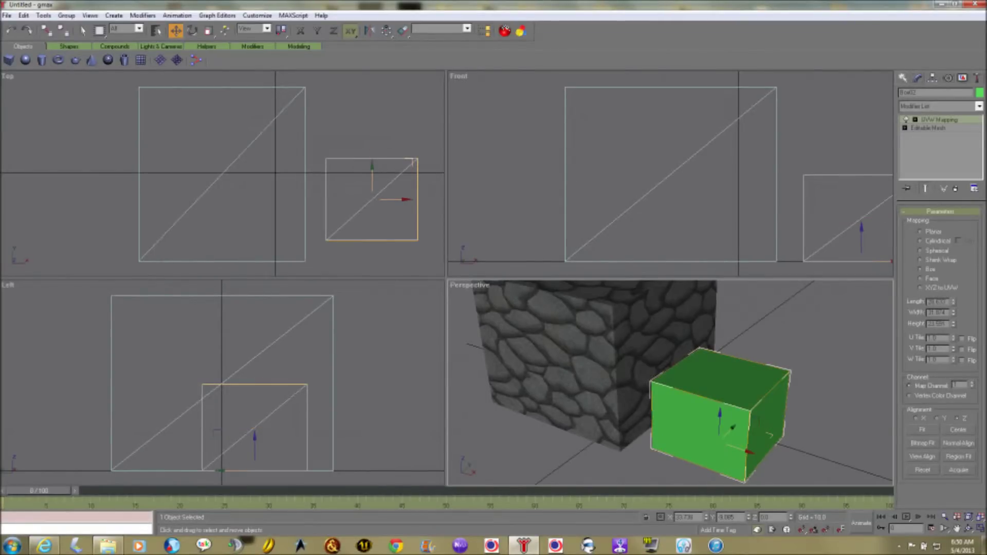
# Apply the t147fu8a_mrcfabric01 image from the Onaliks deck2 folder in Windows Explorer to the green box, and put the folder window away
pyautogui.click(108, 545)
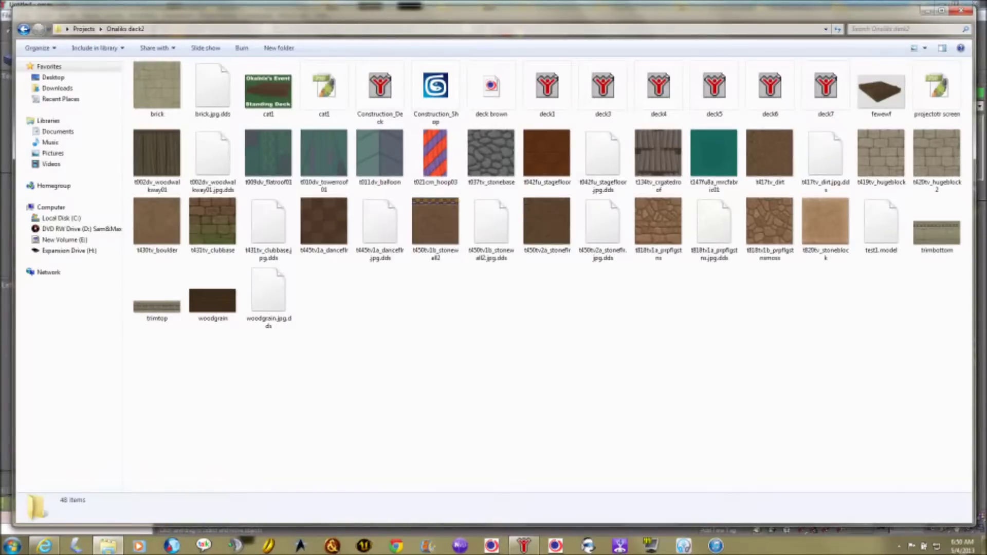
pyautogui.moveTo(824, 18); pyautogui.dragTo(365, 62)
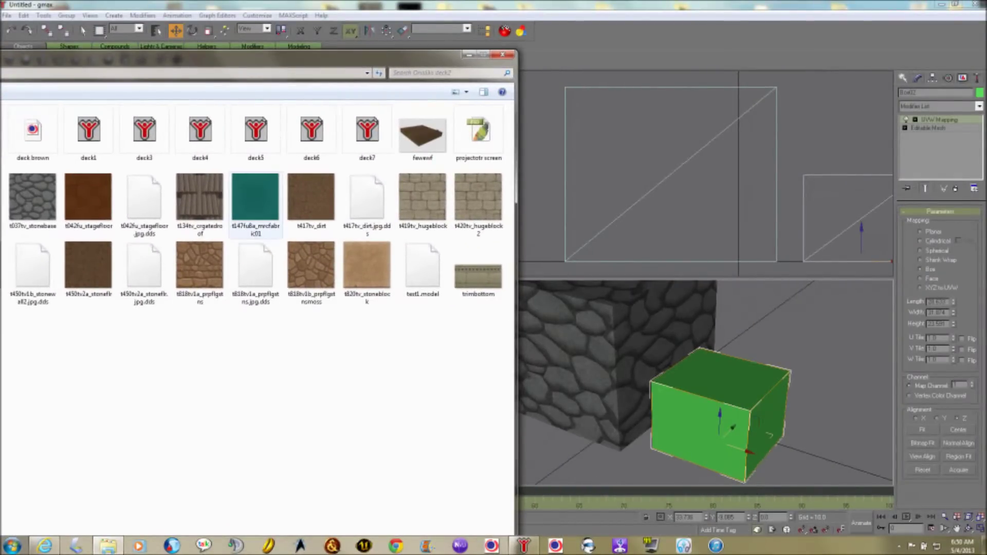
pyautogui.click(256, 201)
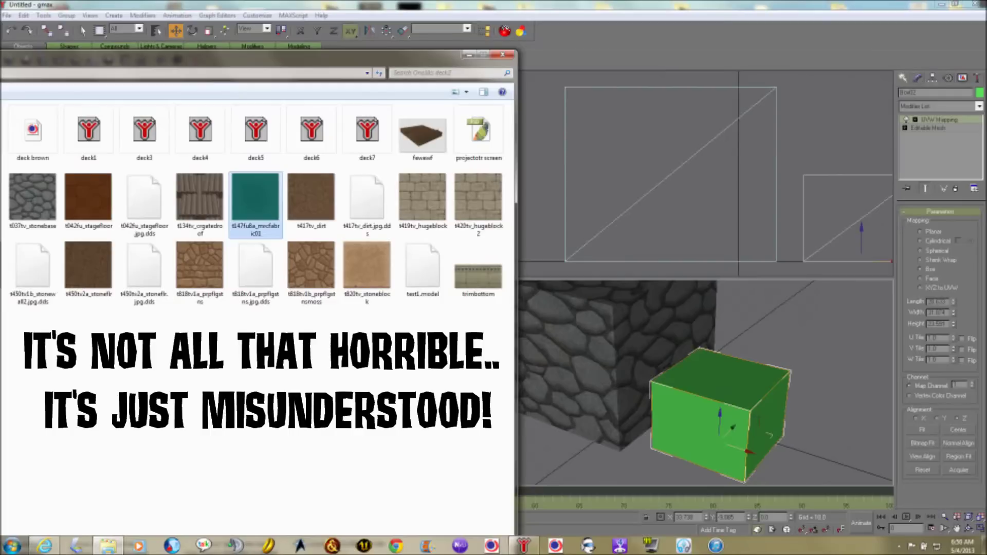
pyautogui.moveTo(255, 201); pyautogui.dragTo(712, 421)
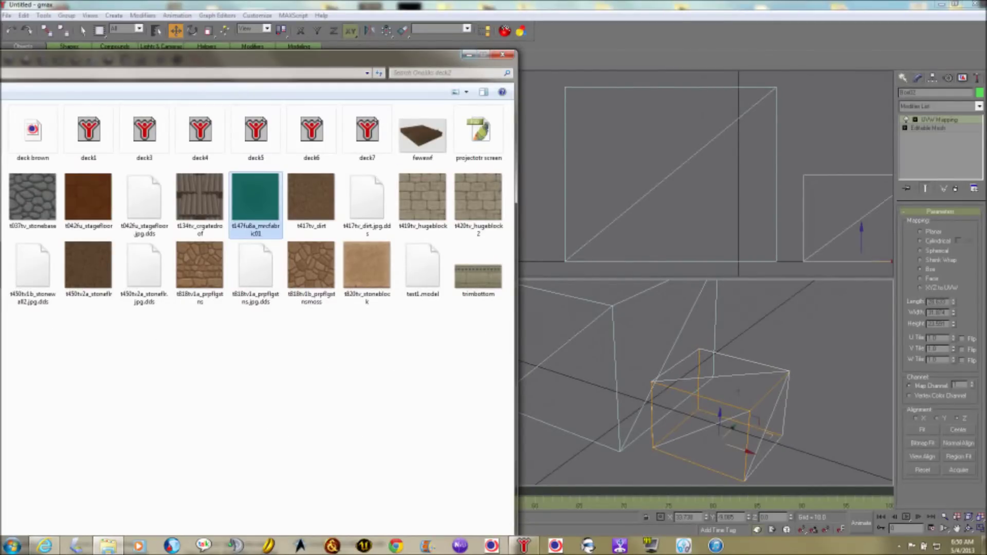
pyautogui.moveTo(423, 58); pyautogui.dragTo(869, 27)
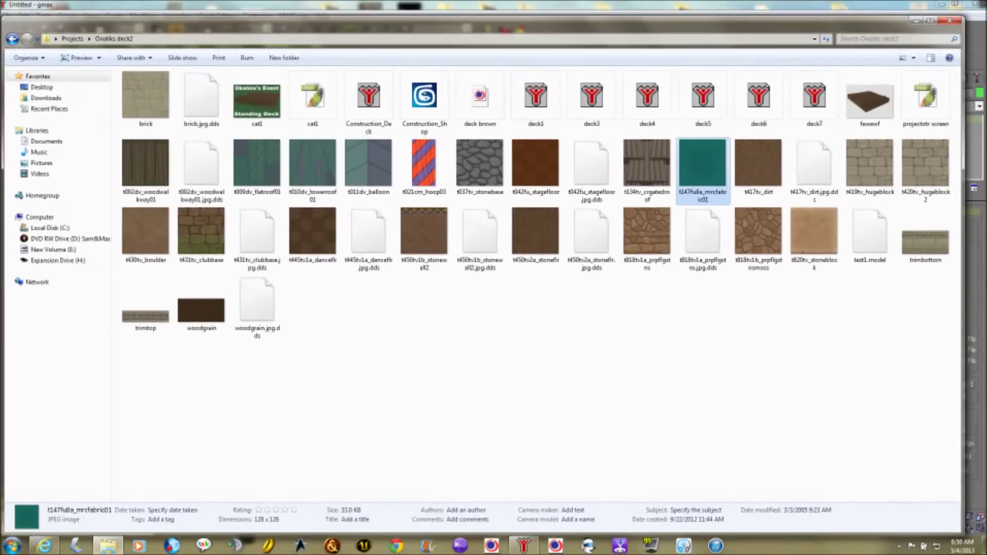
pyautogui.click(914, 22)
# Show the scene's materials in the Material Navigator and load the small box's Mtl #6 into the Material Editor
pyautogui.click(969, 528)
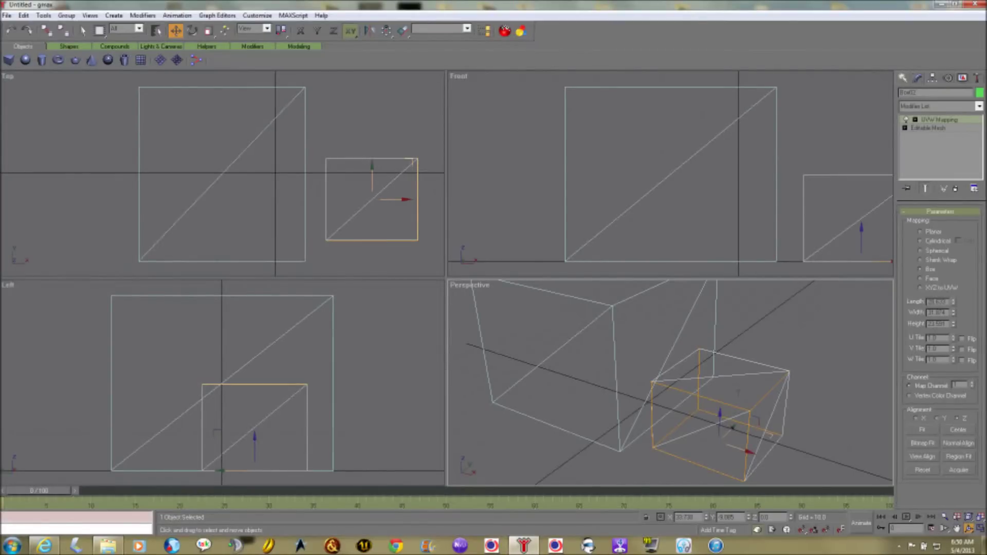
pyautogui.moveTo(653, 406)
pyautogui.mouseDown()
pyautogui.moveTo(691, 375)
pyautogui.moveTo(735, 406)
pyautogui.moveTo(678, 398)
pyautogui.moveTo(712, 367)
pyautogui.moveTo(694, 386)
pyautogui.moveTo(669, 378)
pyautogui.mouseUp()
pyautogui.scroll(-5, 671, 383)
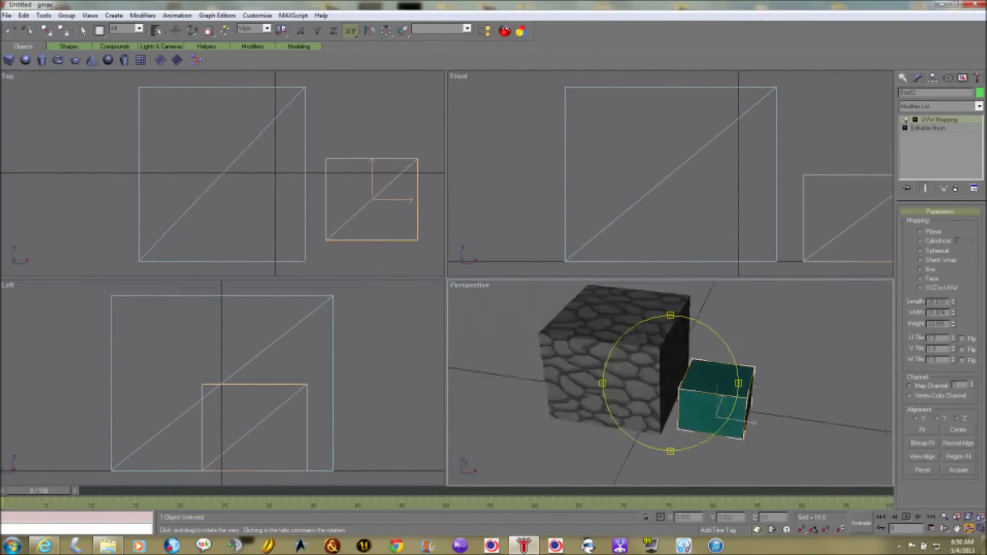
pyautogui.scroll(3, 670, 383)
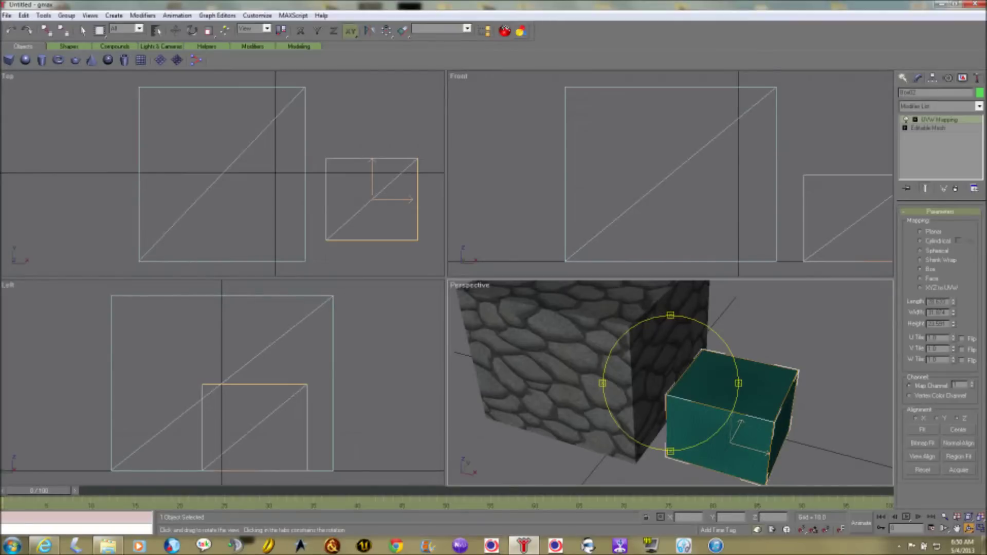
pyautogui.press('m')
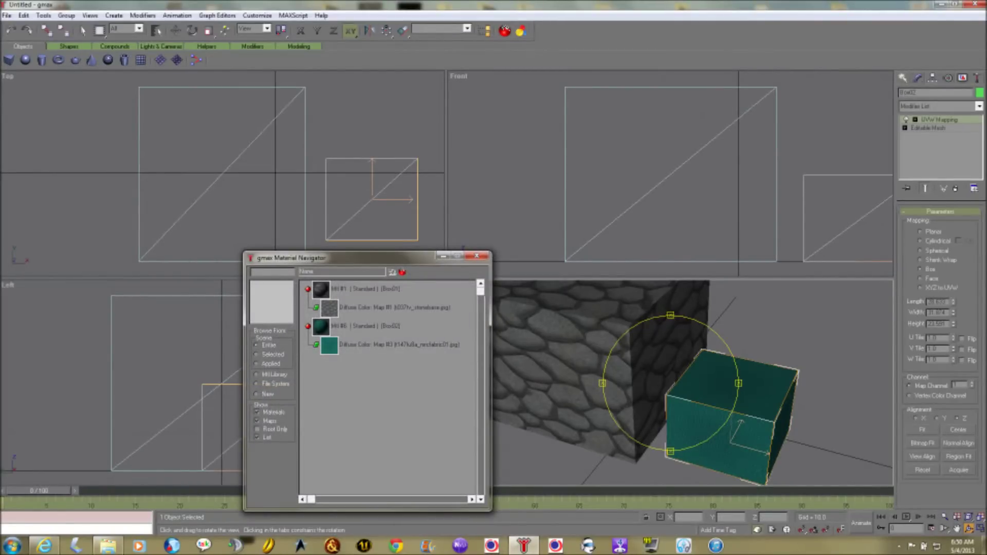
pyautogui.moveTo(359, 257); pyautogui.dragTo(291, 159)
pyautogui.doubleClick(299, 228)
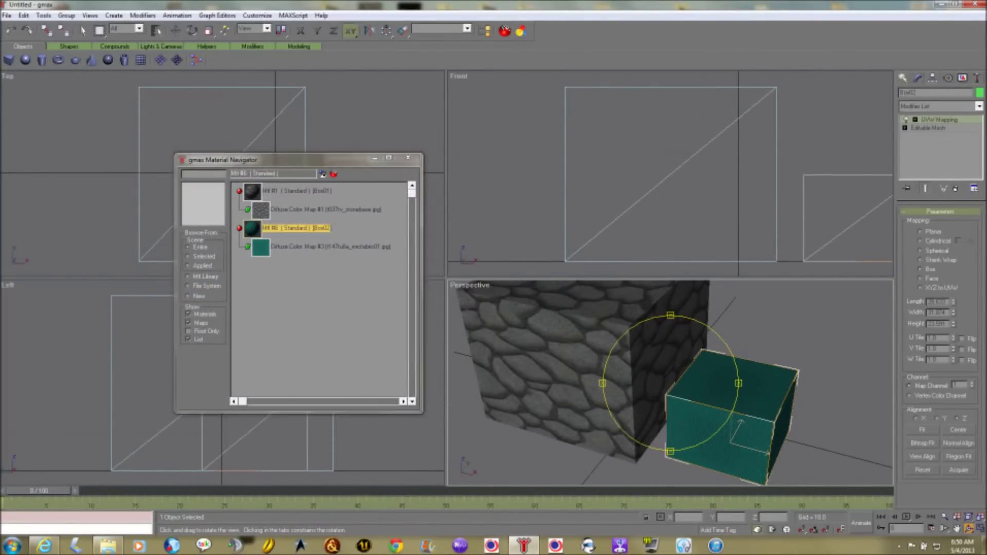
pyautogui.moveTo(496, 434); pyautogui.dragTo(153, 200)
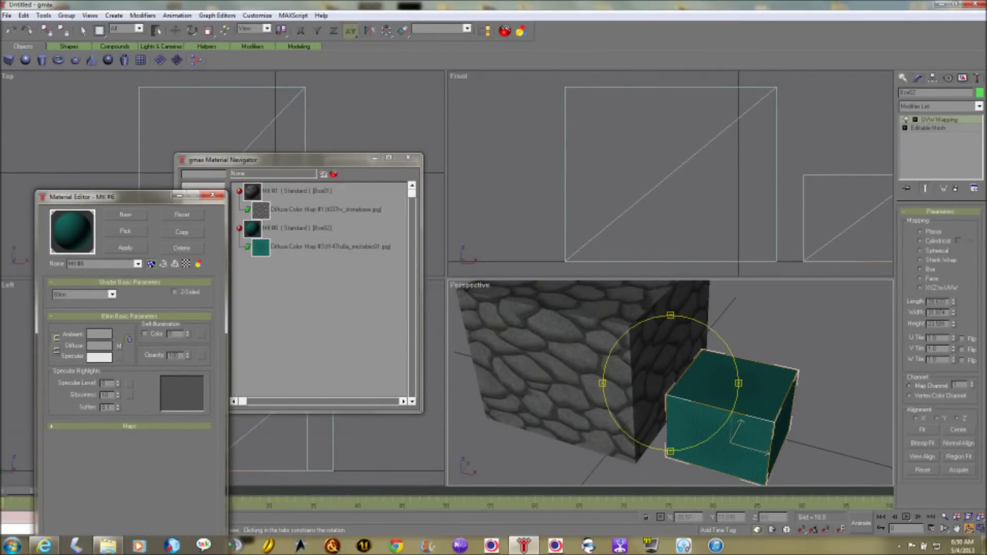
# Select the large stone-textured box and convert it to an Editable Mesh
pyautogui.press('g')
pyautogui.press('w')
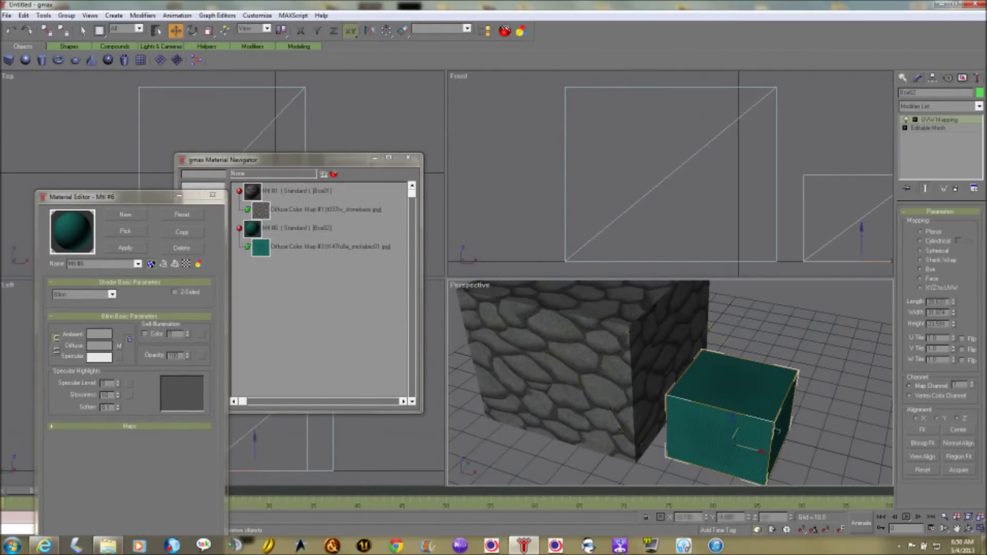
pyautogui.press('g')
pyautogui.click(586, 370)
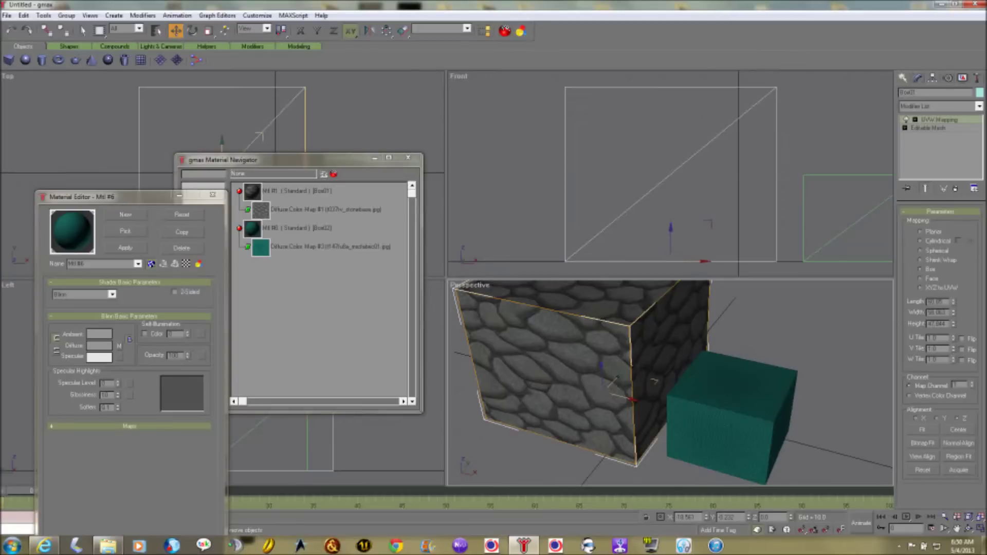
pyautogui.press('F3')
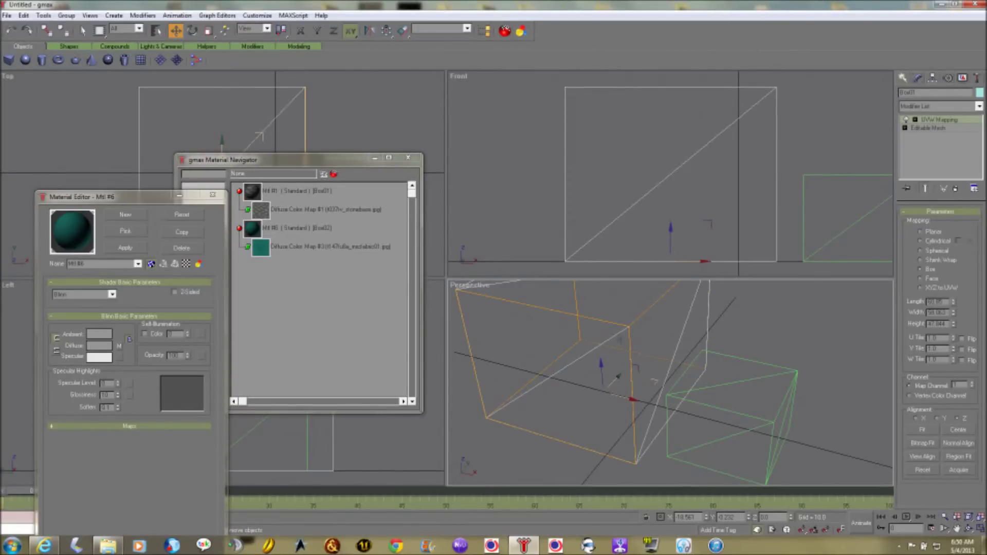
pyautogui.press('F3')
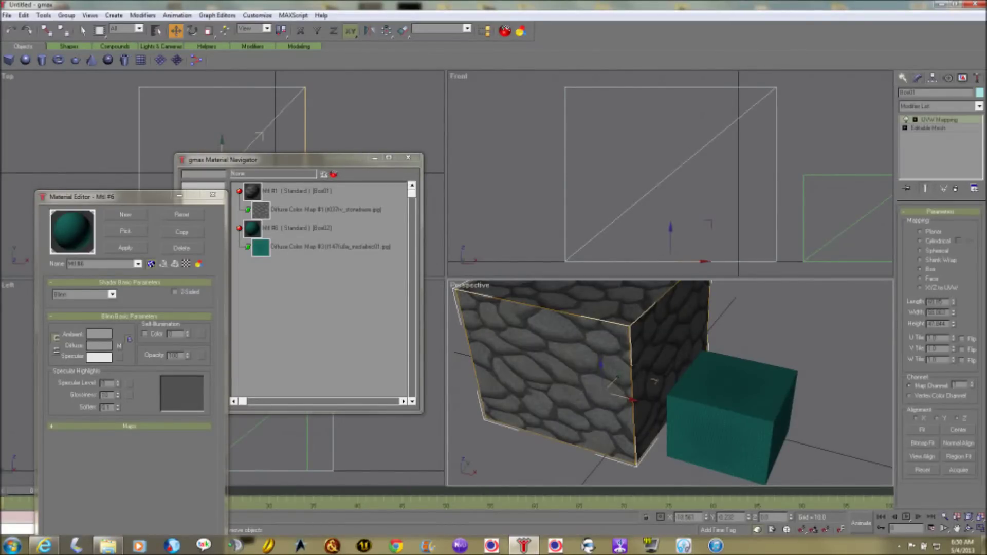
pyautogui.press('F3')
pyautogui.rightClick(556, 340)
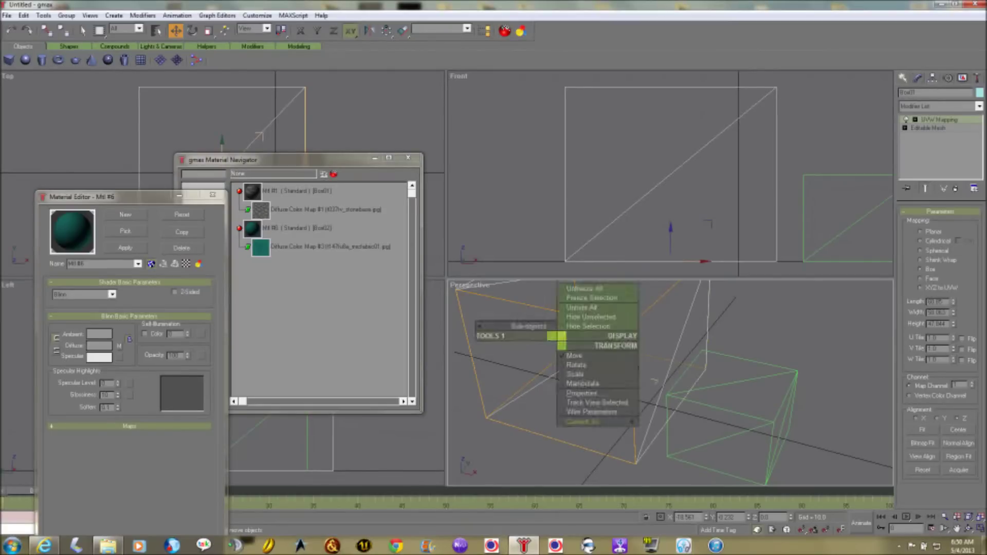
pyautogui.click(687, 419)
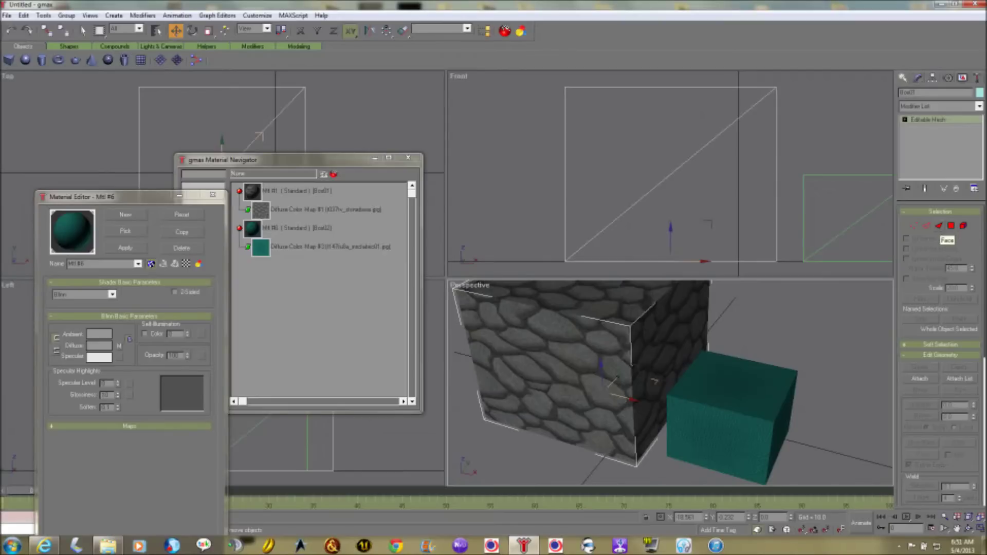
# Select the upper triangular face on the stone box's front side at Face level and apply Mtl #6 to it
pyautogui.click(939, 227)
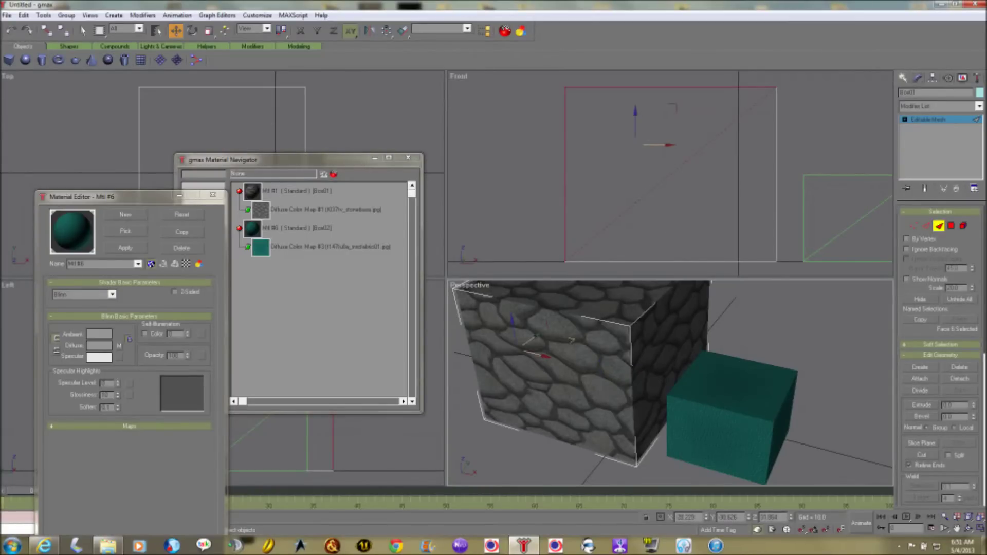
pyautogui.click(296, 191)
pyautogui.moveTo(315, 160); pyautogui.dragTo(670, 347)
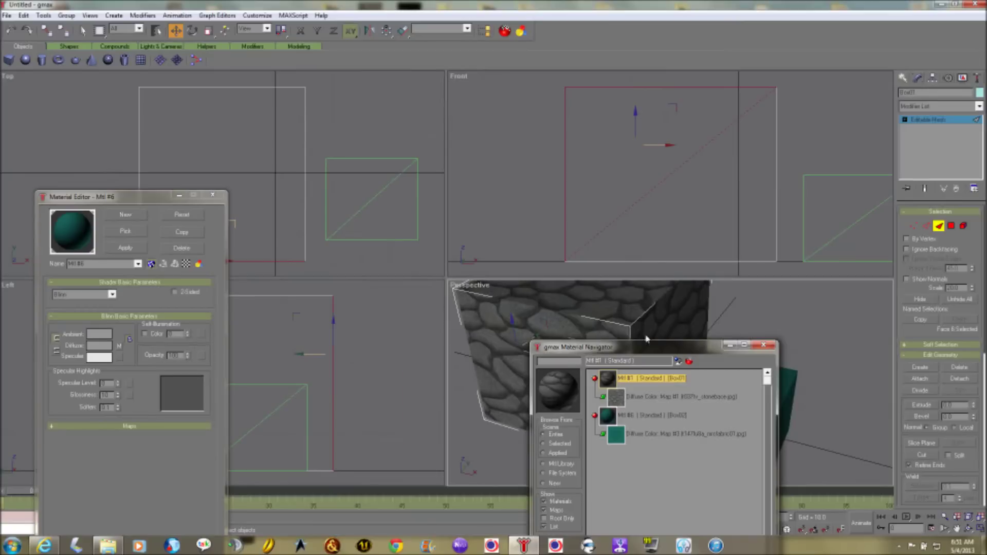
pyautogui.moveTo(646, 342); pyautogui.dragTo(345, 168)
pyautogui.click(125, 247)
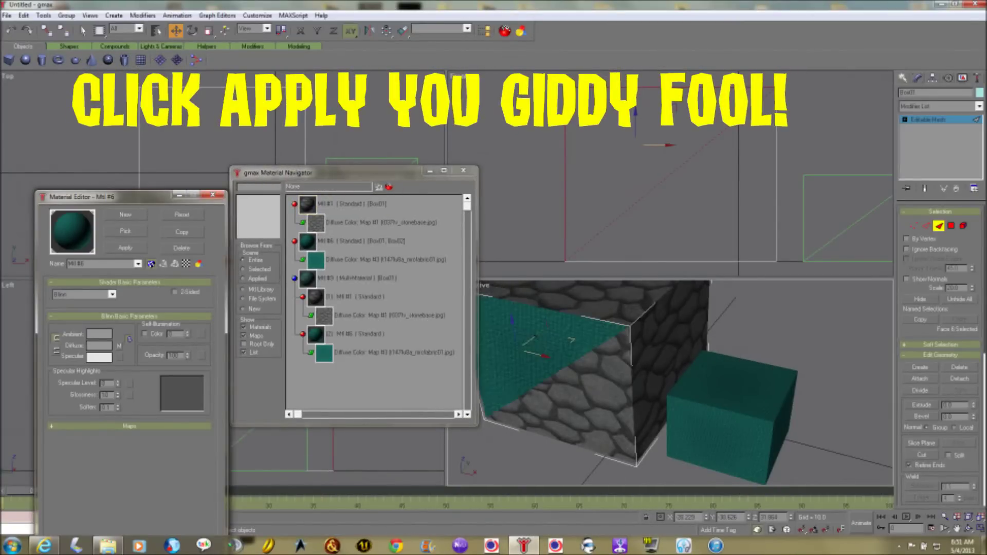
# Deselect the face, enlarge the Perspective view with the material windows out of the way, and examine both textures on the large box
pyautogui.moveTo(396, 175); pyautogui.dragTo(266, 161)
pyautogui.click(755, 324)
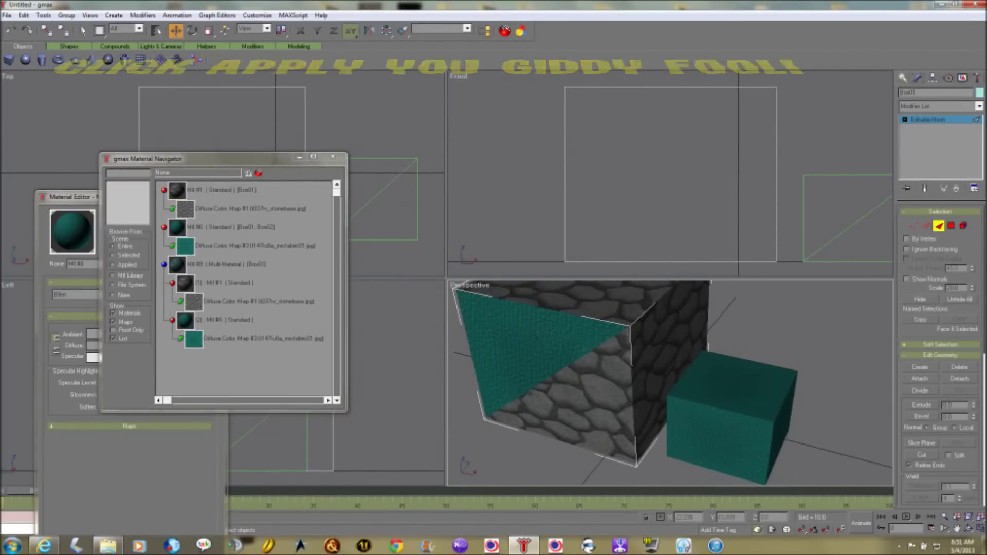
pyautogui.press('w')
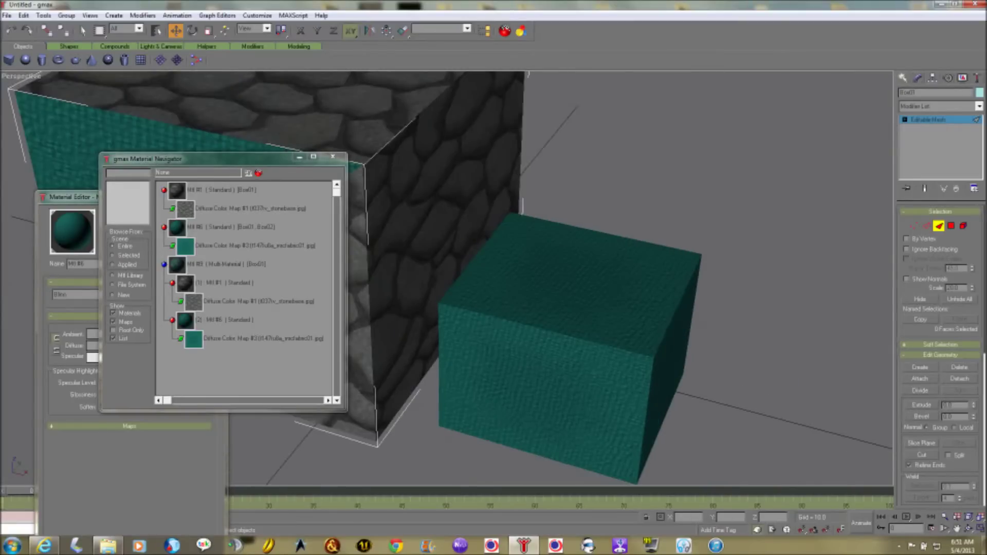
pyautogui.click(226, 189)
pyautogui.moveTo(277, 159); pyautogui.dragTo(530, 436)
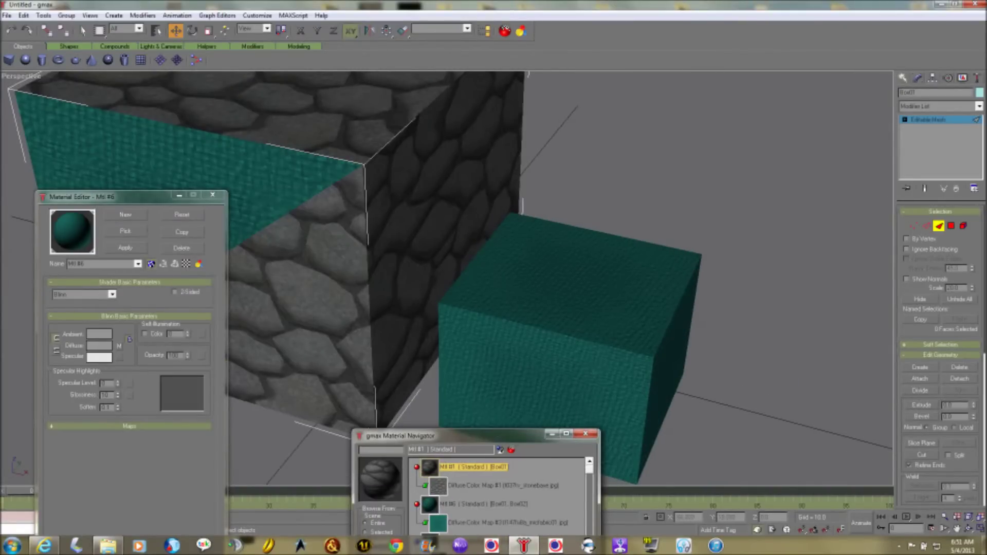
pyautogui.moveTo(118, 196); pyautogui.dragTo(412, 420)
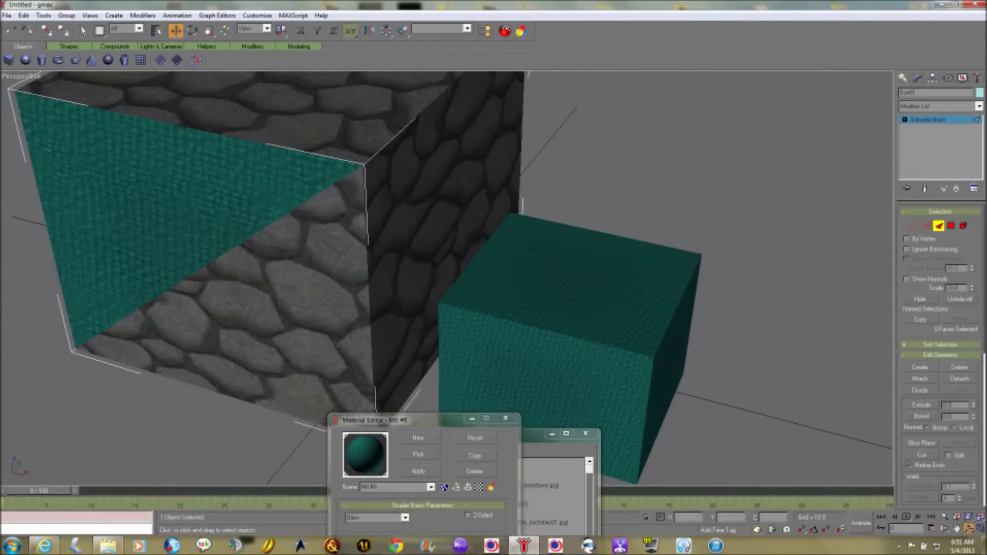
pyautogui.click(969, 529)
pyautogui.moveTo(463, 257)
pyautogui.mouseDown()
pyautogui.moveTo(545, 308)
pyautogui.moveTo(473, 329)
pyautogui.moveTo(437, 303)
pyautogui.moveTo(443, 252)
pyautogui.moveTo(457, 271)
pyautogui.mouseUp()
pyautogui.scroll(-4, 443, 253)
pyautogui.scroll(3, 454, 272)
pyautogui.rightClick(455, 271)
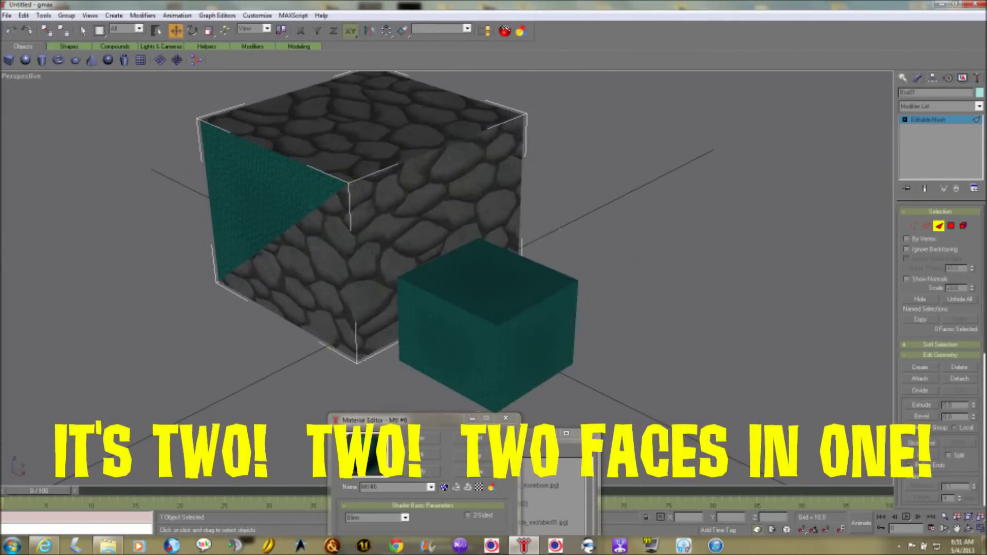
# Try applying Mtl #6 to the large box's whole top and right-hand side polygons at Polygon level, and inspect them
pyautogui.rightClick(434, 188)
pyautogui.moveTo(478, 266)
pyautogui.click(565, 266)
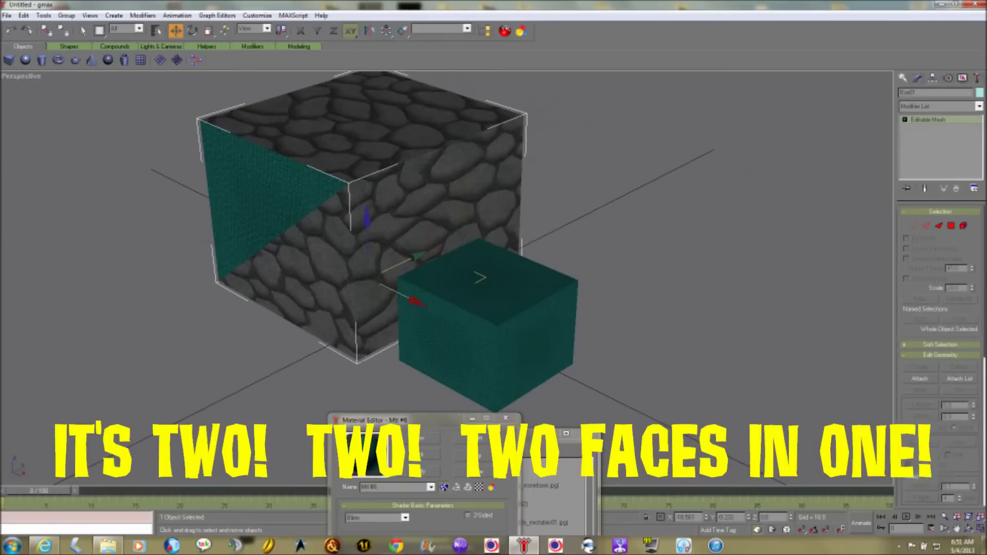
pyautogui.press('4')
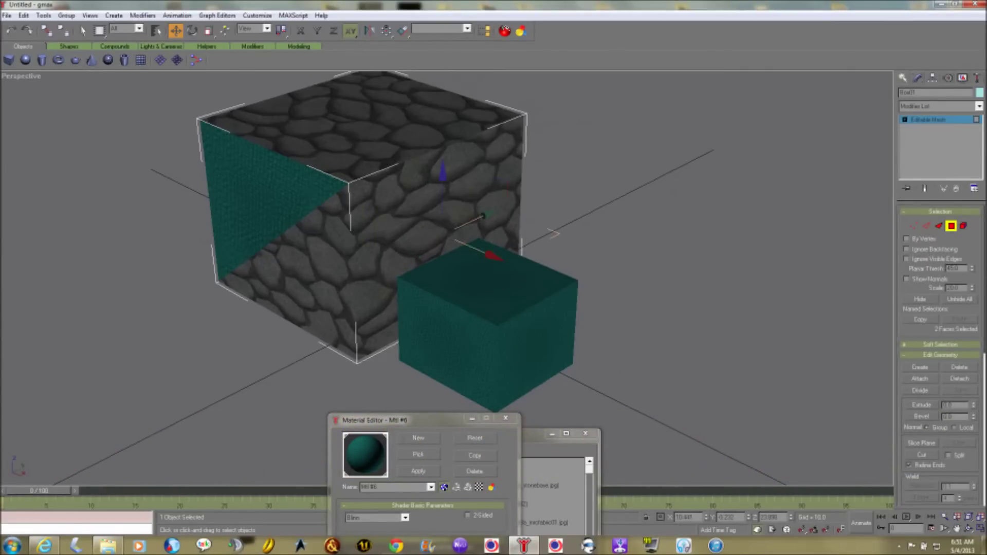
pyautogui.keyDown('ctrl'); pyautogui.click(372, 123); pyautogui.keyUp('ctrl')
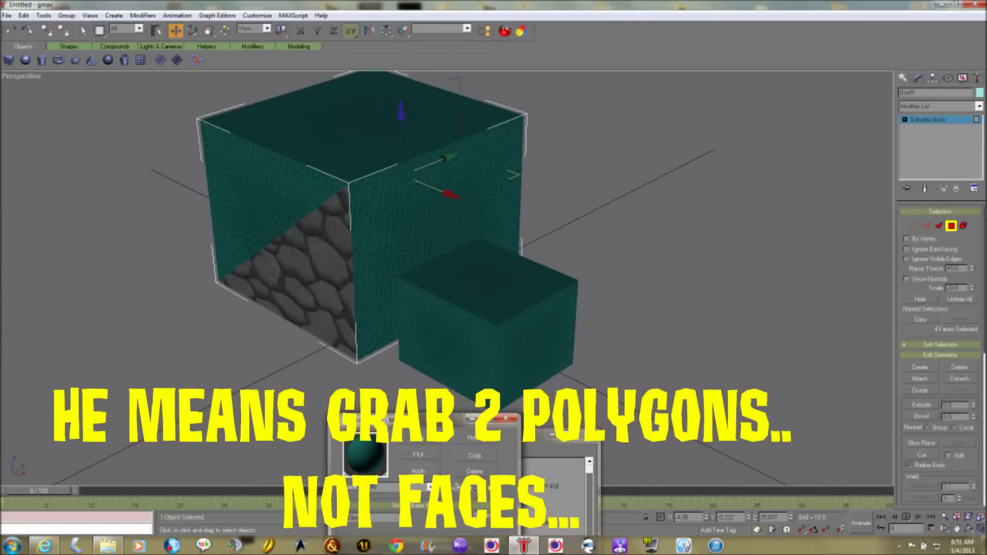
pyautogui.keyDown('alt'); pyautogui.moveTo(446, 277); pyautogui.dragTo(463, 267, button='middle'); pyautogui.keyUp('alt')
pyautogui.moveTo(462, 268)
pyautogui.mouseDown()
pyautogui.moveTo(488, 272)
pyautogui.moveTo(406, 293)
pyautogui.moveTo(339, 257)
pyautogui.moveTo(329, 273)
pyautogui.moveTo(355, 314)
pyautogui.moveTo(463, 273)
pyautogui.moveTo(478, 278)
pyautogui.moveTo(452, 280)
pyautogui.moveTo(470, 260)
pyautogui.moveTo(450, 283)
pyautogui.mouseUp()
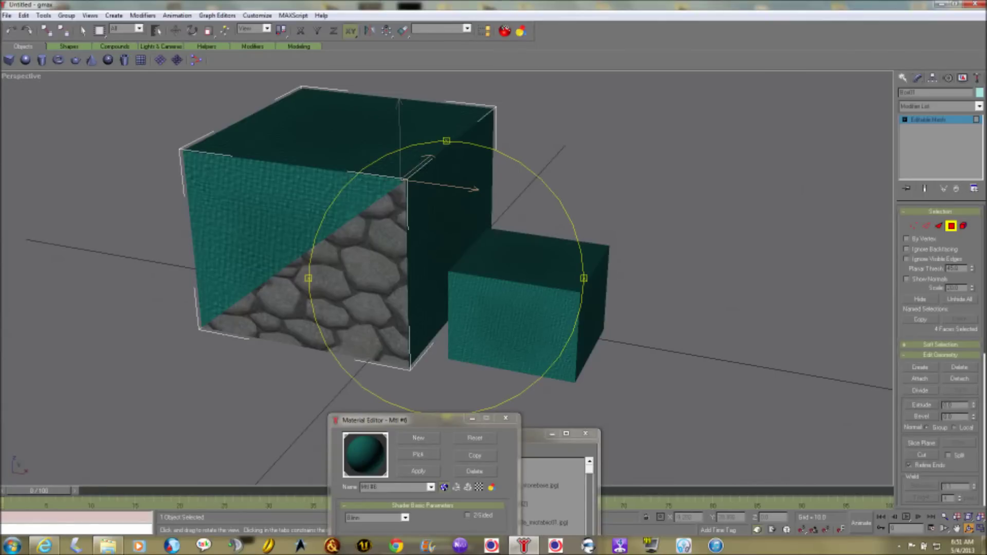
pyautogui.moveTo(450, 283); pyautogui.dragTo(424, 287)
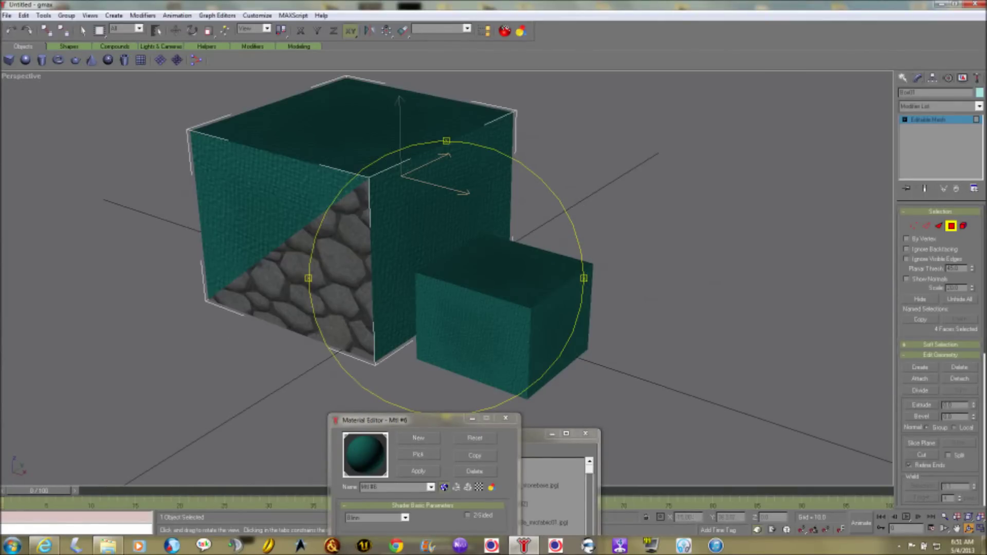
# Undo the polygon selection and the Mtl #6 assignment on the large box's top and right-hand side
pyautogui.click(23, 15)
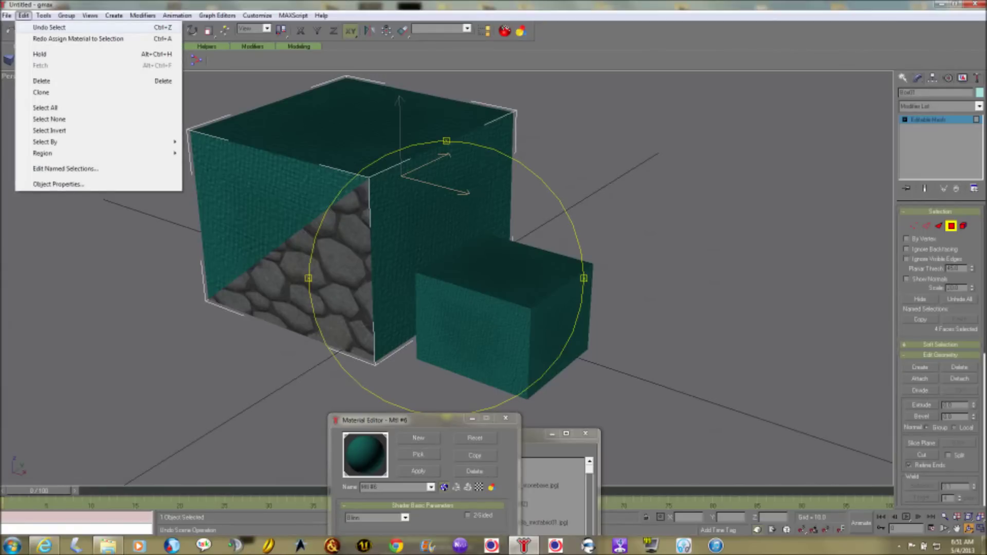
pyautogui.click(36, 22)
pyautogui.hotkey('ctrl', 'z')
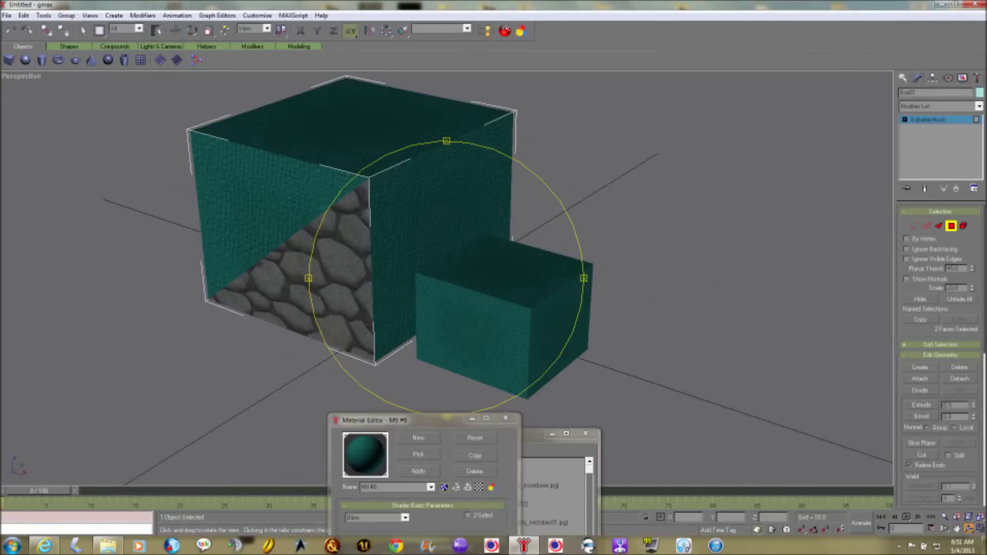
pyautogui.hotkey('ctrl', 'z')
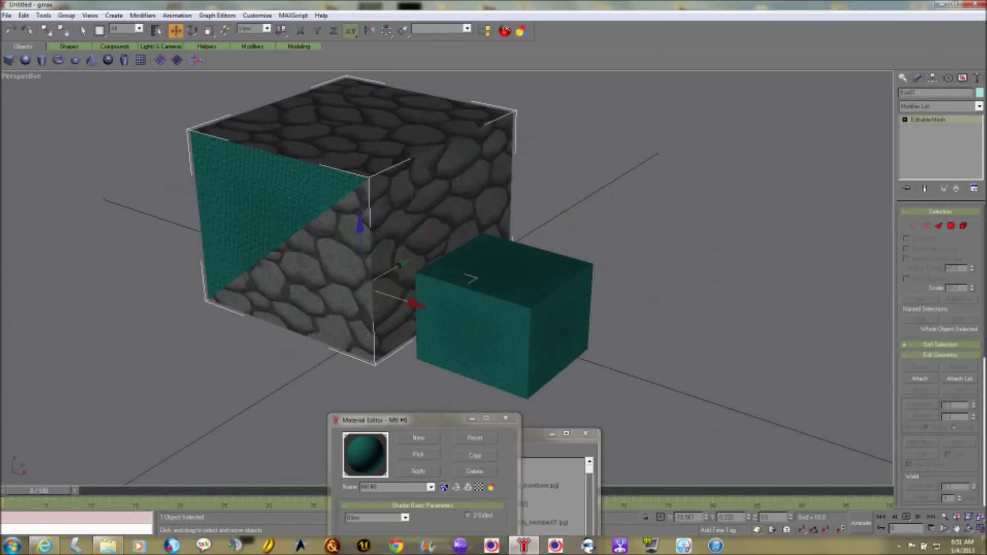
# At Face level, apply Mtl #6 to the rear triangle on the large box's top and the near triangle on its right-hand side, and deselect them
pyautogui.rightClick(423, 163)
pyautogui.click(545, 249)
pyautogui.click(939, 226)
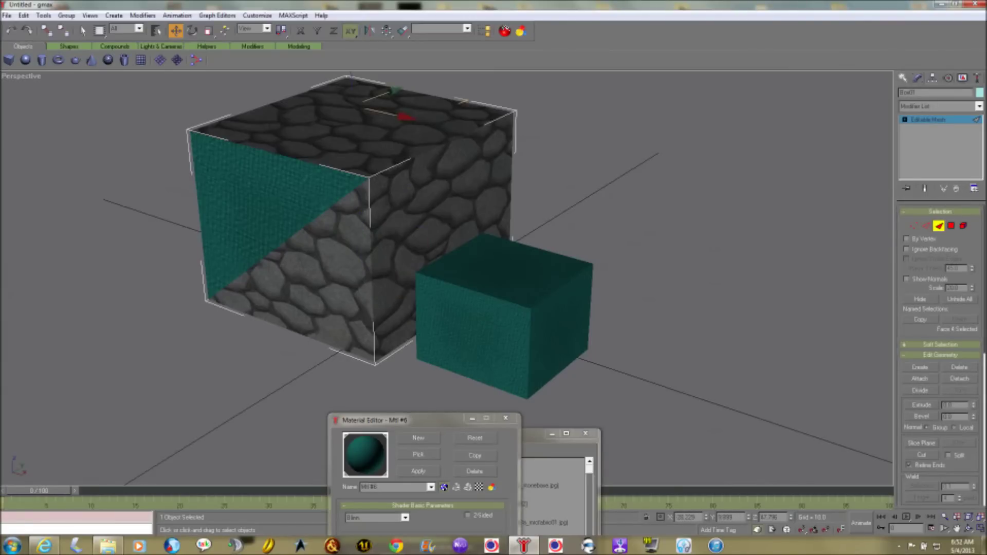
pyautogui.keyDown('ctrl'); pyautogui.click(450, 186); pyautogui.keyUp('ctrl')
pyautogui.click(418, 470)
pyautogui.click(632, 360)
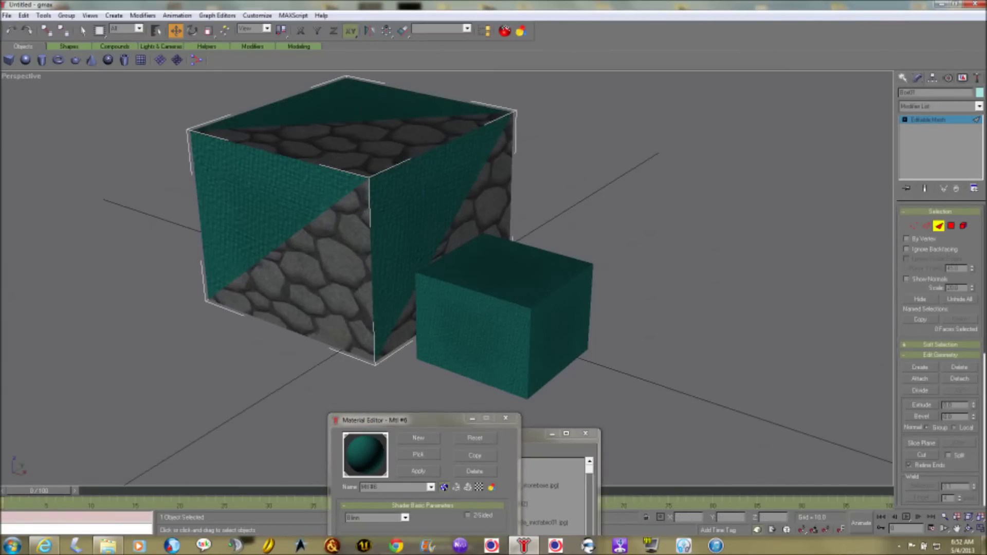
# Examine the two textures on the large box's faces alongside the scene materials listed in the Material Navigator
pyautogui.click(969, 529)
pyautogui.moveTo(432, 277)
pyautogui.mouseDown()
pyautogui.moveTo(478, 354)
pyautogui.moveTo(514, 298)
pyautogui.moveTo(462, 252)
pyautogui.moveTo(313, 272)
pyautogui.moveTo(340, 262)
pyautogui.moveTo(411, 298)
pyautogui.moveTo(478, 262)
pyautogui.moveTo(498, 298)
pyautogui.moveTo(486, 308)
pyautogui.mouseUp()
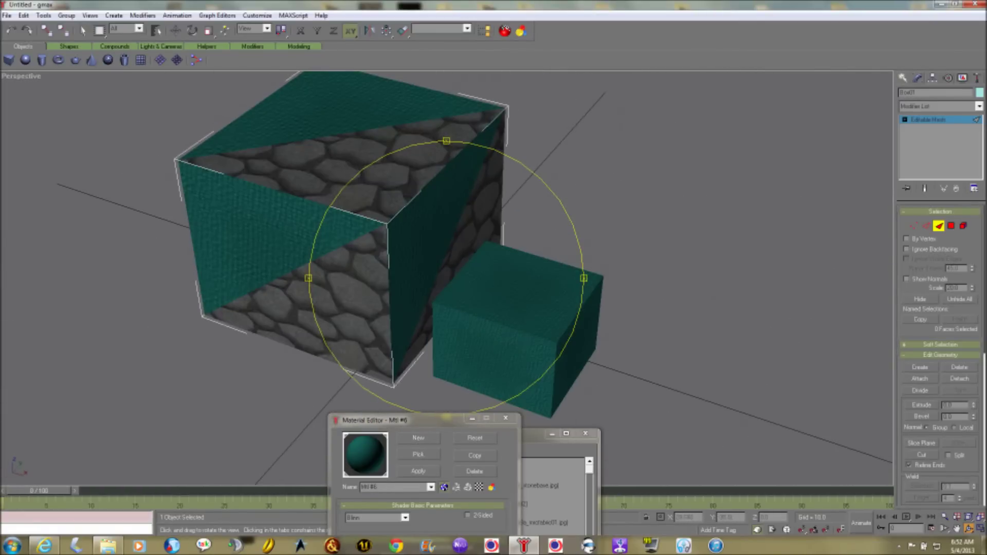
pyautogui.moveTo(446, 419); pyautogui.dragTo(132, 163)
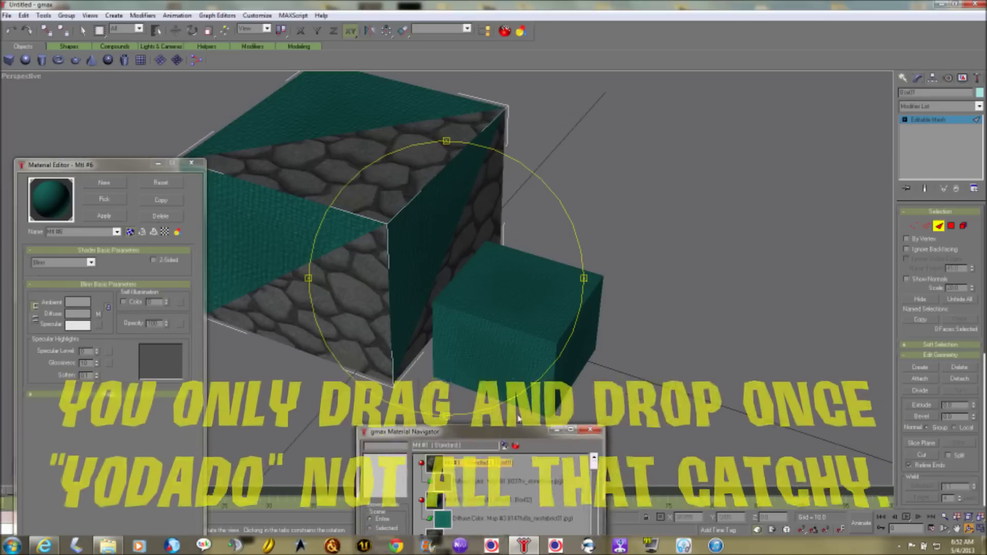
pyautogui.moveTo(518, 432); pyautogui.dragTo(777, 92)
pyautogui.moveTo(77, 164); pyautogui.dragTo(72, 124)
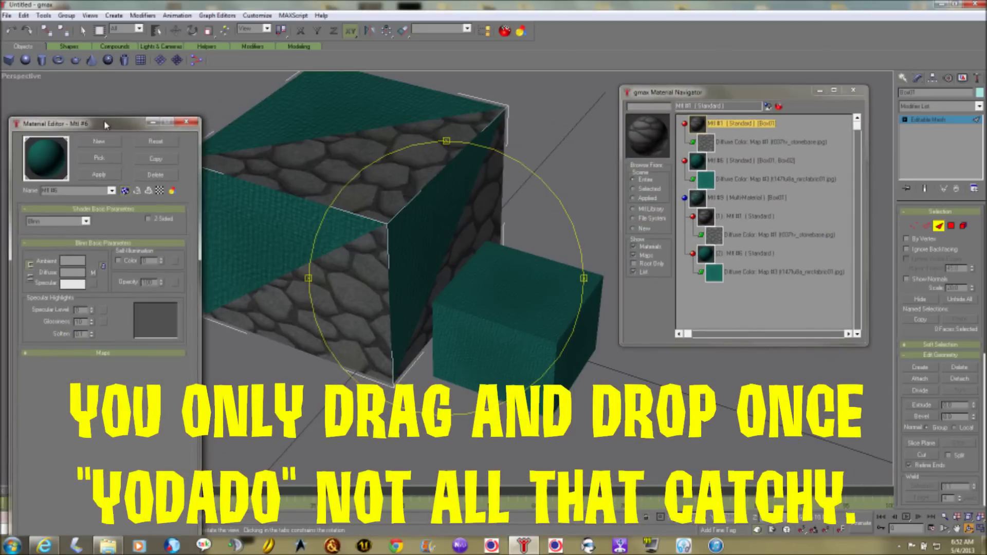
pyautogui.moveTo(452, 278)
pyautogui.mouseDown()
pyautogui.moveTo(406, 232)
pyautogui.moveTo(380, 287)
pyautogui.moveTo(481, 249)
pyautogui.moveTo(391, 257)
pyautogui.moveTo(399, 268)
pyautogui.moveTo(421, 265)
pyautogui.mouseUp()
pyautogui.rightClick(422, 265)
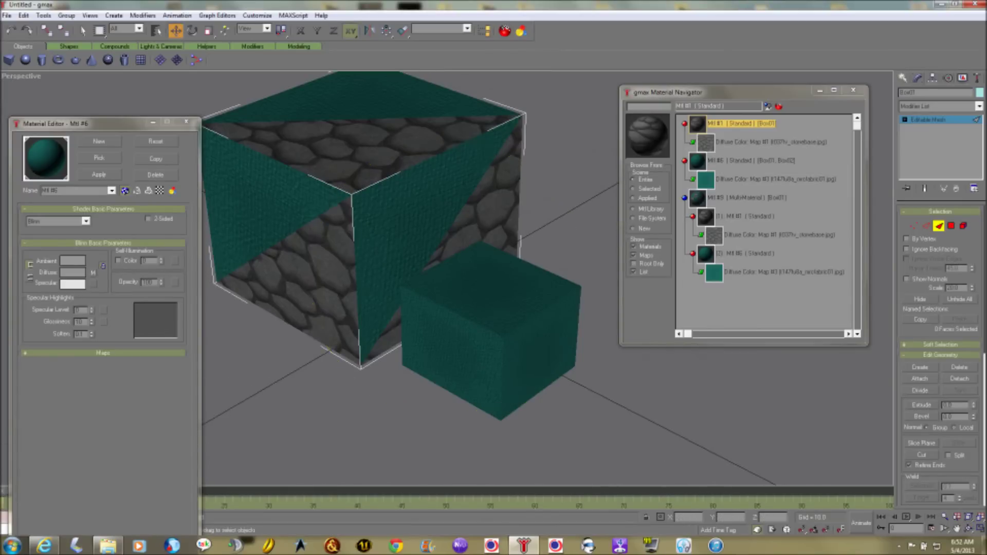
# Clear the Material Navigator selection and close both the Material Navigator and the Material Editor
pyautogui.click(763, 308)
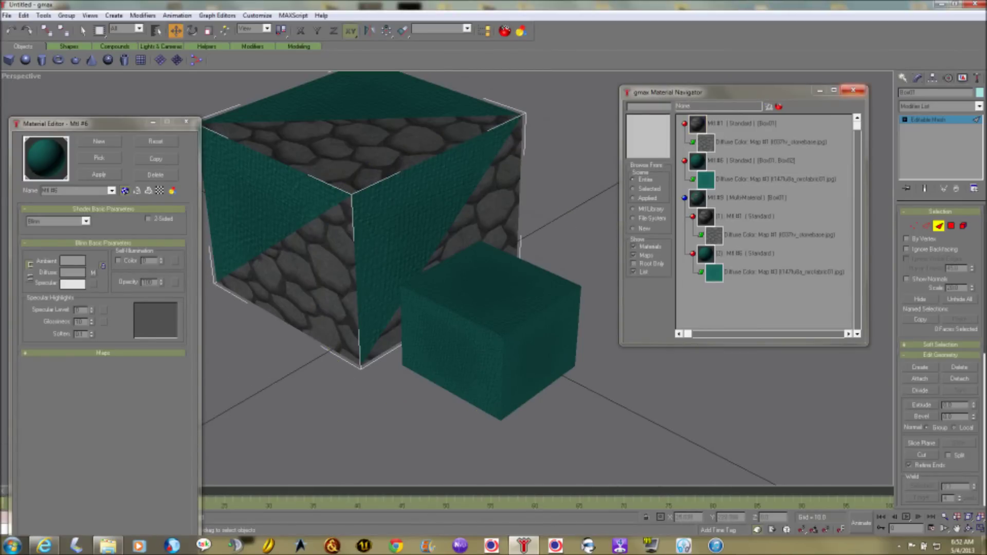
pyautogui.click(853, 90)
pyautogui.click(186, 121)
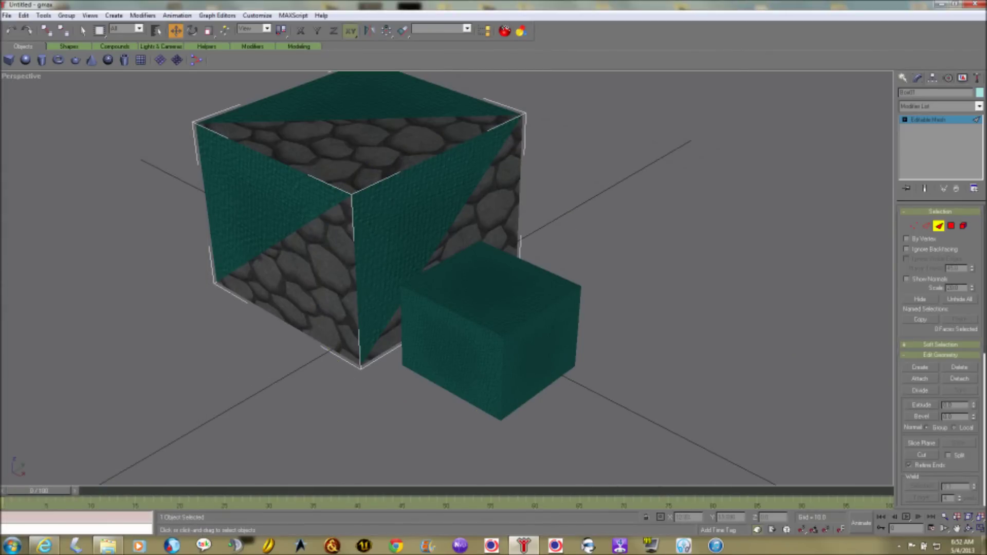
# Leave Face level on the large box and delete the small teal box
pyautogui.rightClick(434, 271)
pyautogui.rightClick(351, 185)
pyautogui.moveTo(391, 266)
pyautogui.click(480, 266)
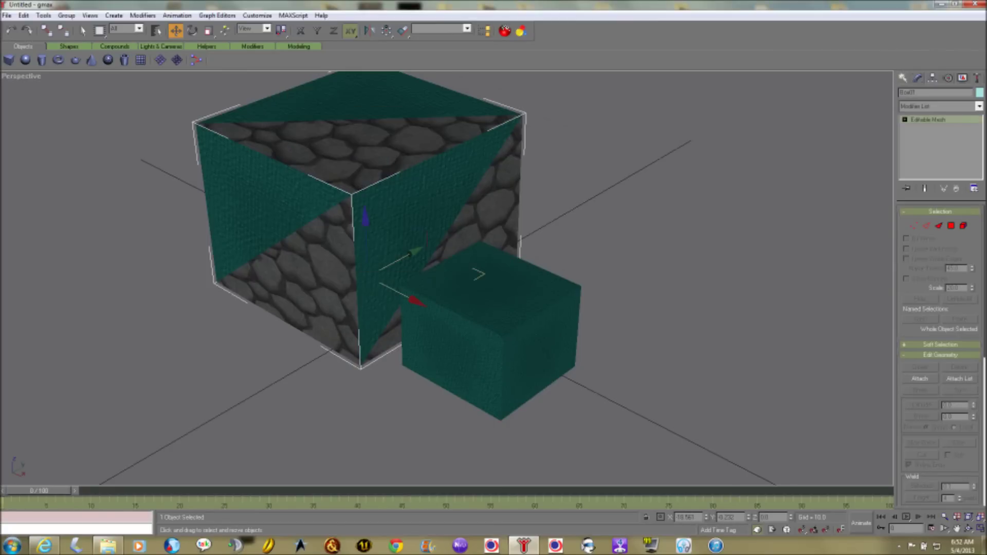
pyautogui.click(488, 313)
pyautogui.press('Delete')
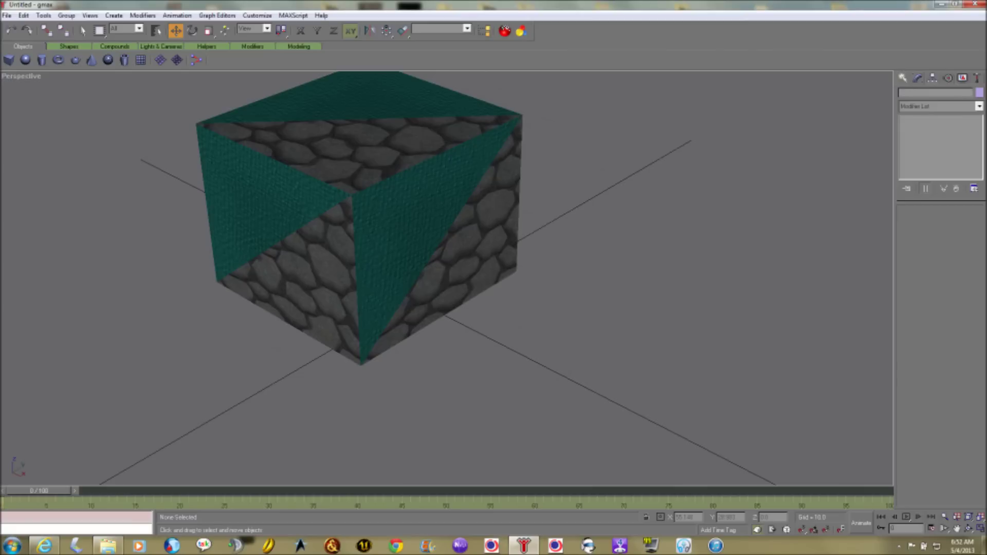
# Frame the remaining box in the Perspective view and inspect its two textures from another side
pyautogui.click(980, 517)
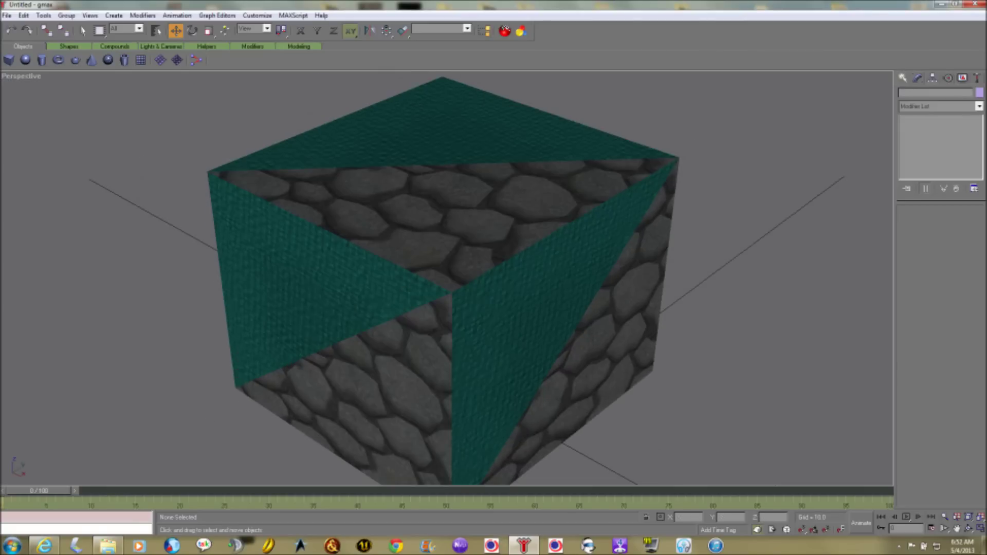
pyautogui.click(969, 528)
pyautogui.moveTo(462, 319); pyautogui.dragTo(475, 301)
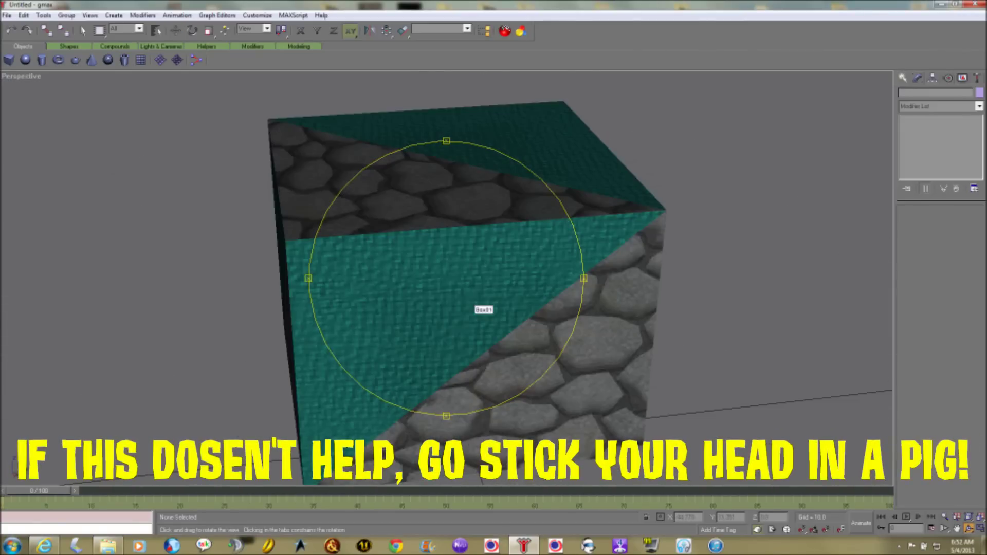